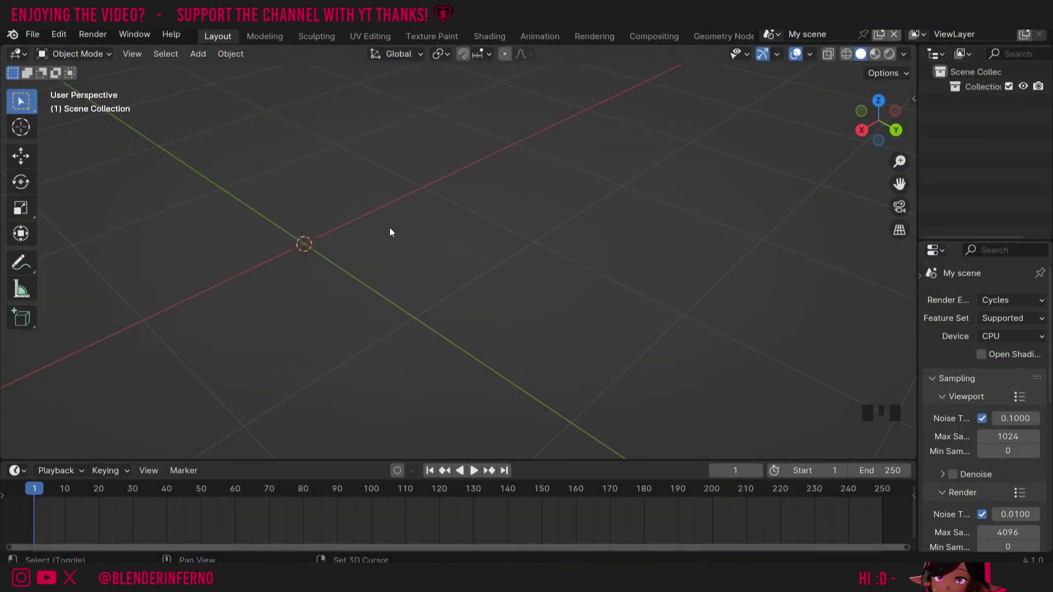
# Add a default cube mesh to the empty scene
pyautogui.hotkey('shift', 'a')
pyautogui.moveTo(386, 250)
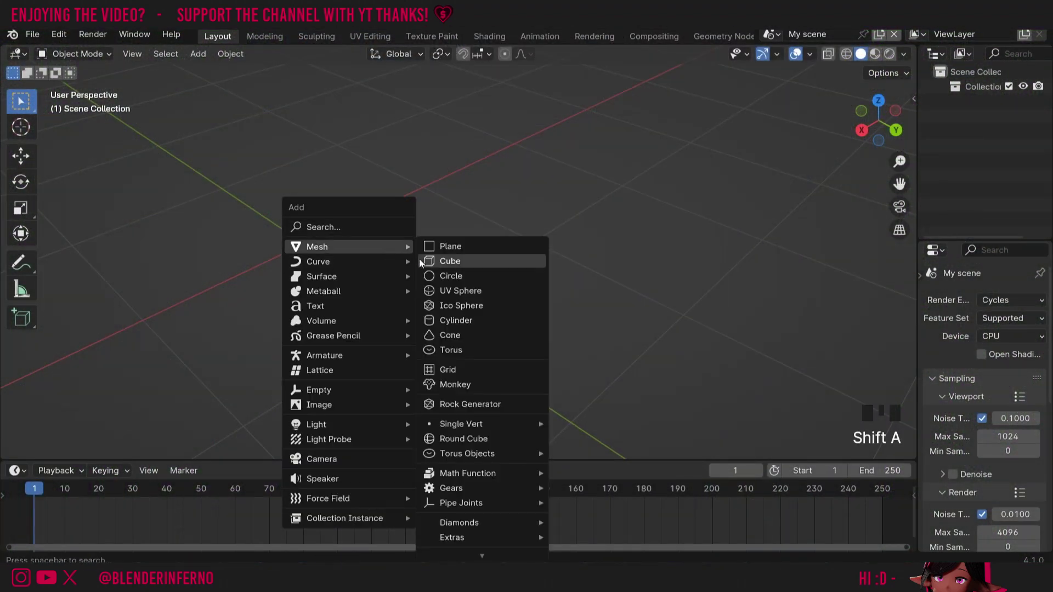
pyautogui.click(434, 265)
pyautogui.scroll(2, 434, 265)
# In Edit Mode with edge select, select the cube's top-left edge
pyautogui.press('Tab')
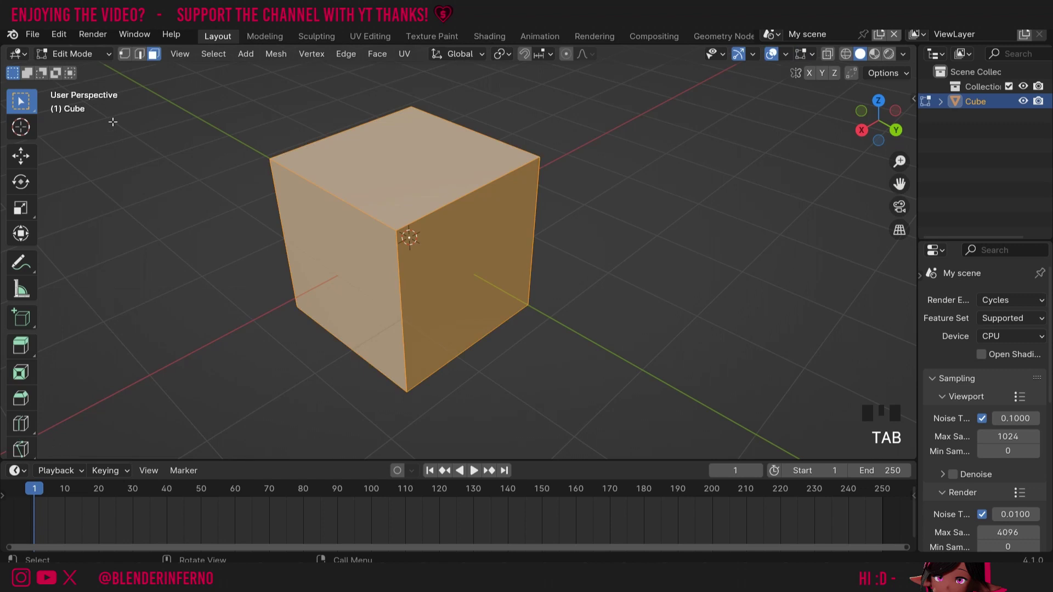
pyautogui.press('2')
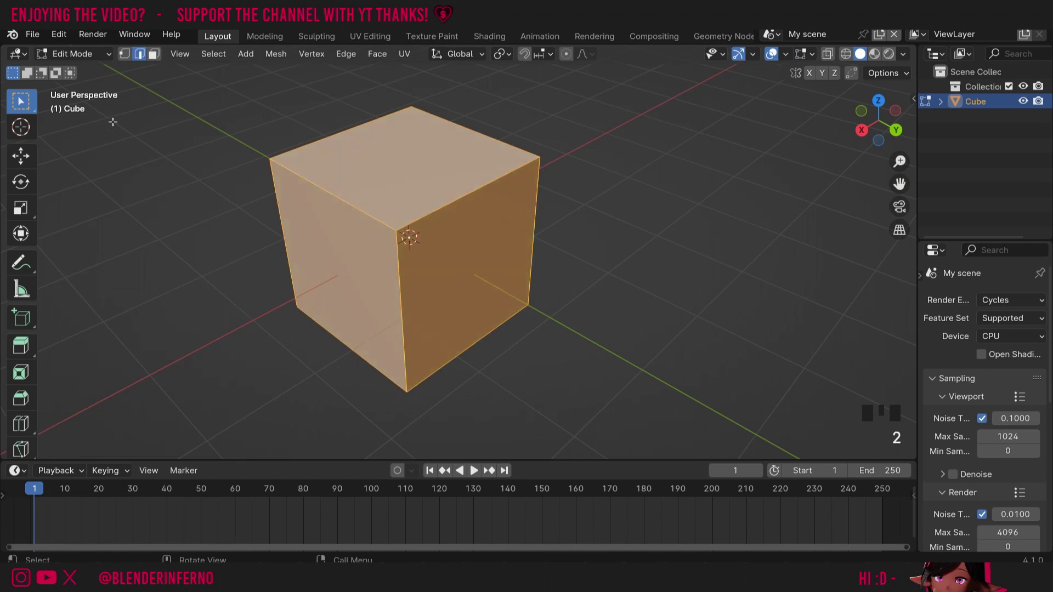
pyautogui.click(339, 198)
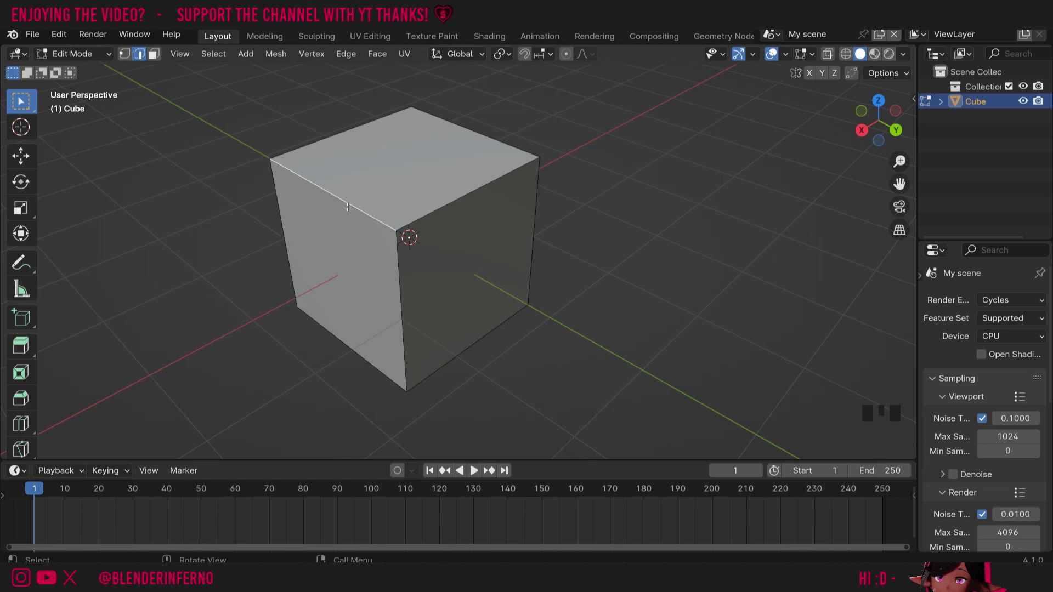
# Bevel the selected top-left edge 1.55 m wide
pyautogui.hotkey('ctrl', 'b')
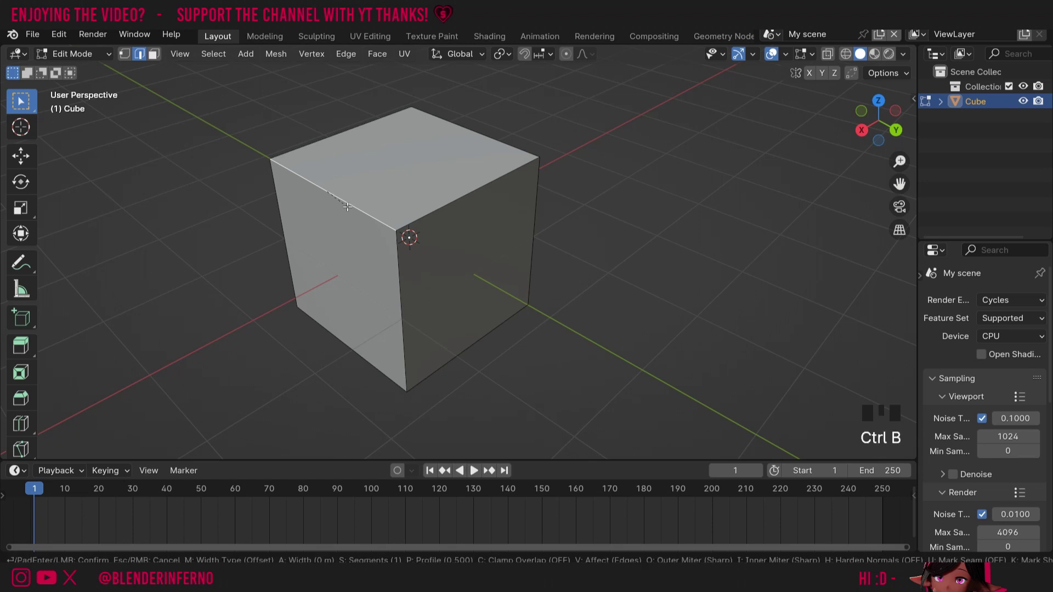
pyautogui.click(158, 319)
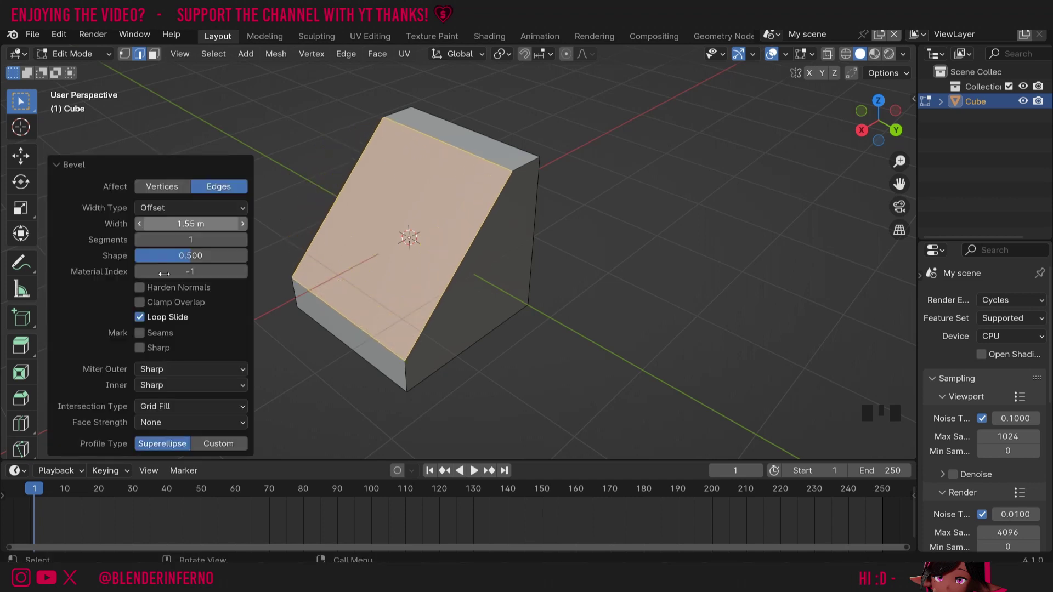
pyautogui.click(107, 187)
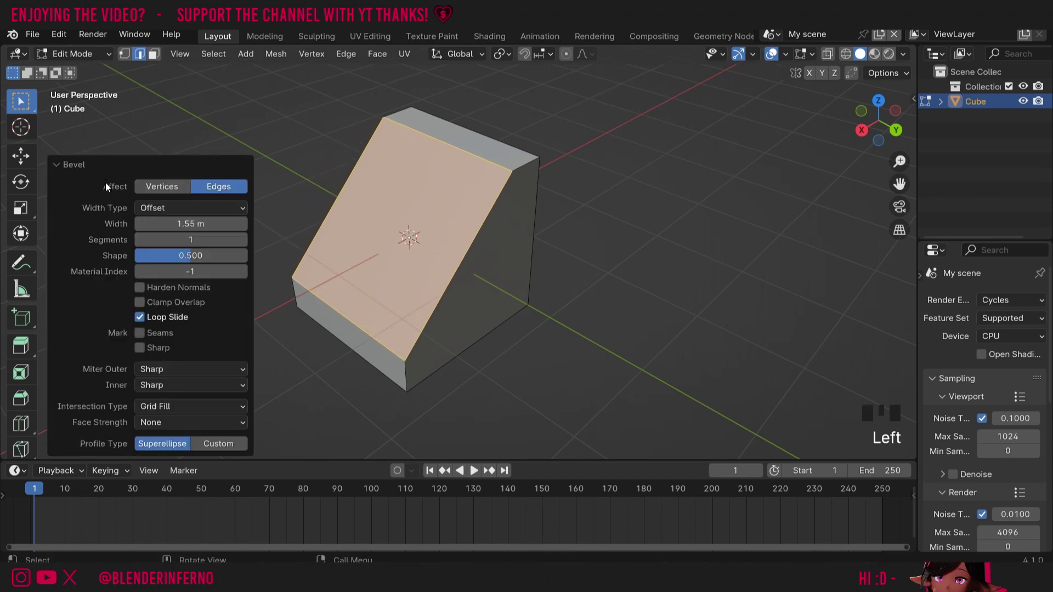
pyautogui.click(50, 168)
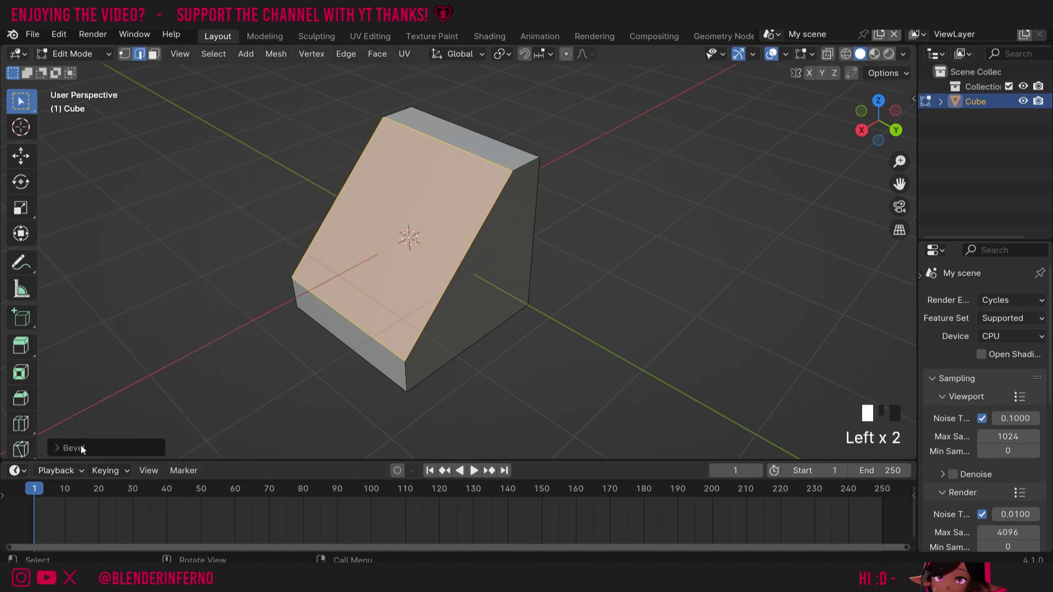
pyautogui.click(58, 449)
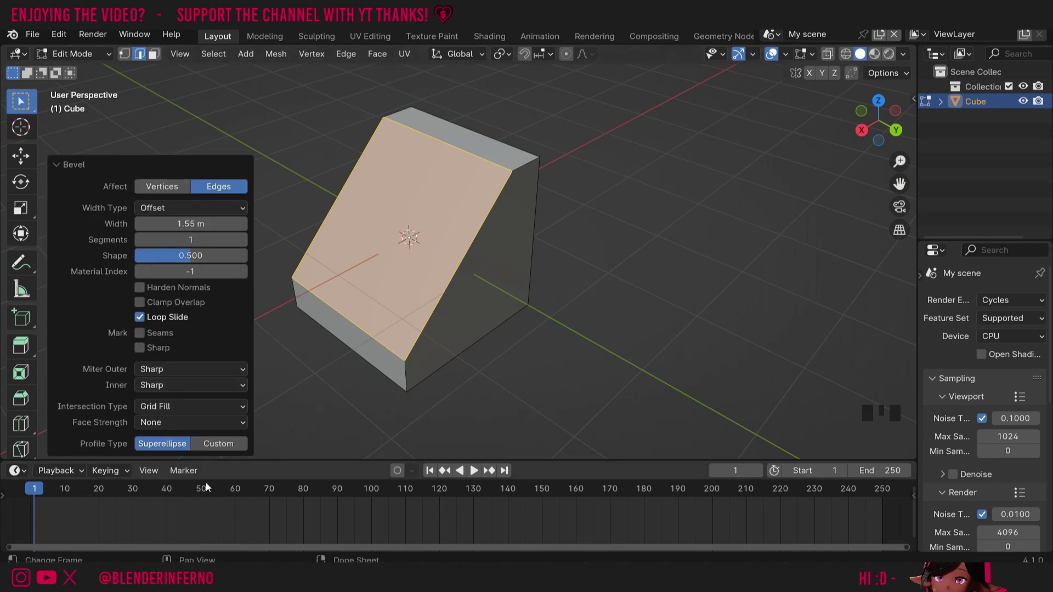
# Switch the bevel to a Custom profile, bend its curve with a new point, and use 2 segments
pyautogui.click(209, 444)
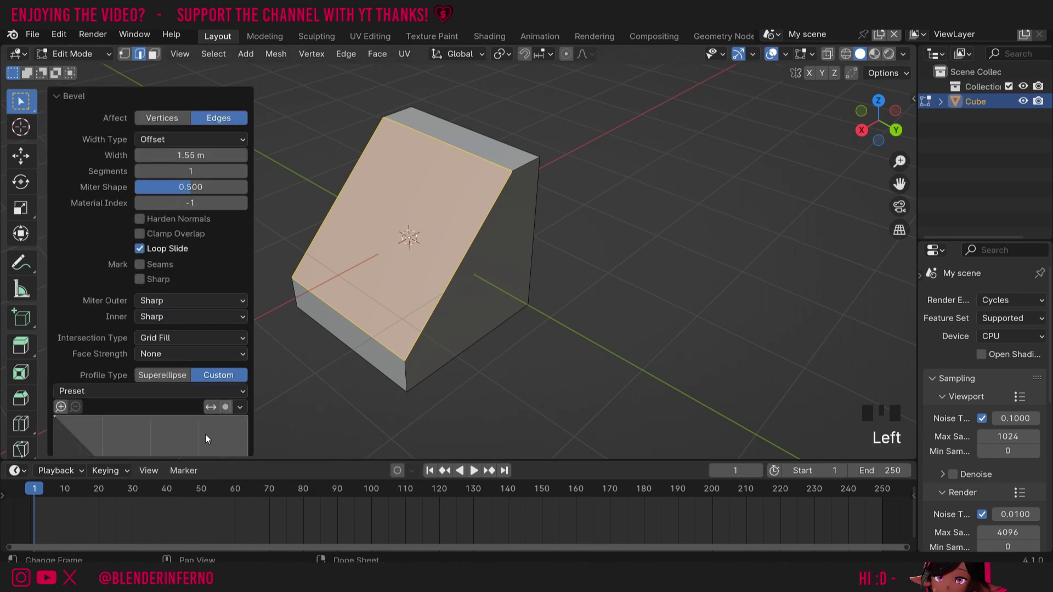
pyautogui.scroll(-6, 165, 340)
pyautogui.moveTo(149, 327); pyautogui.dragTo(189, 284)
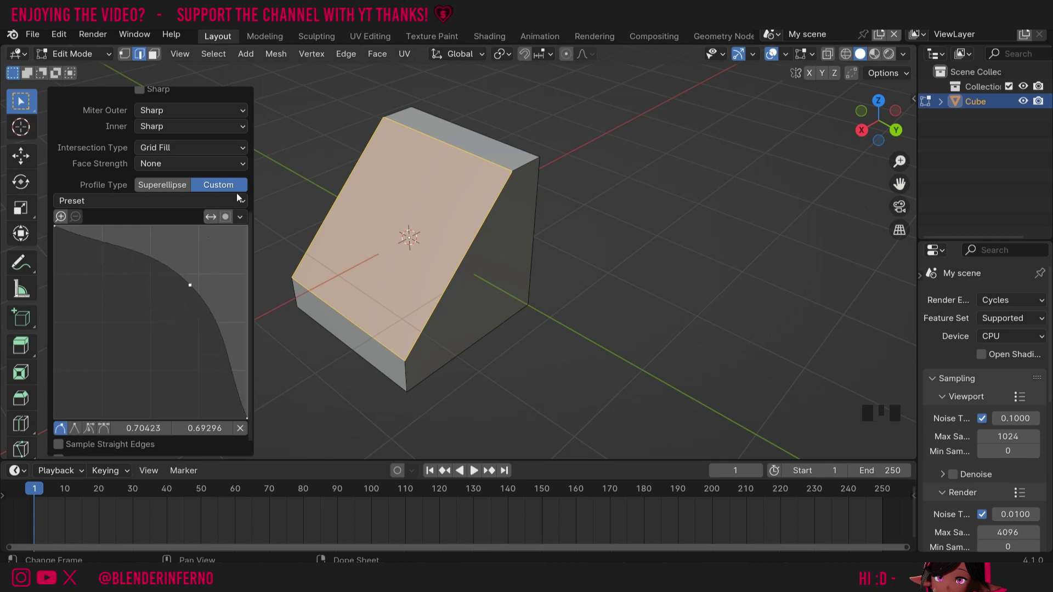
pyautogui.scroll(8, 191, 173)
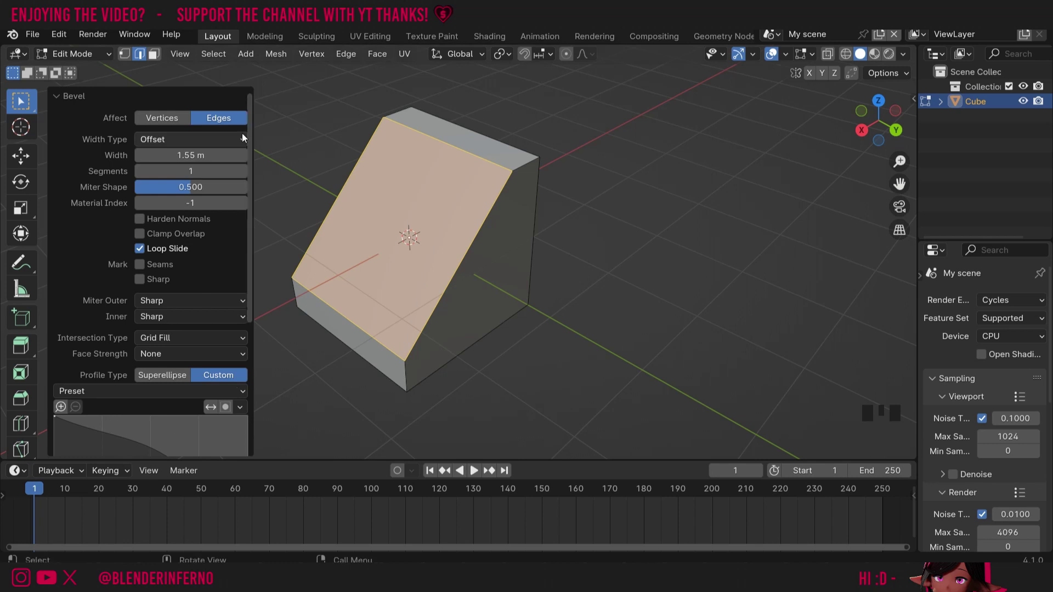
pyautogui.click(242, 171)
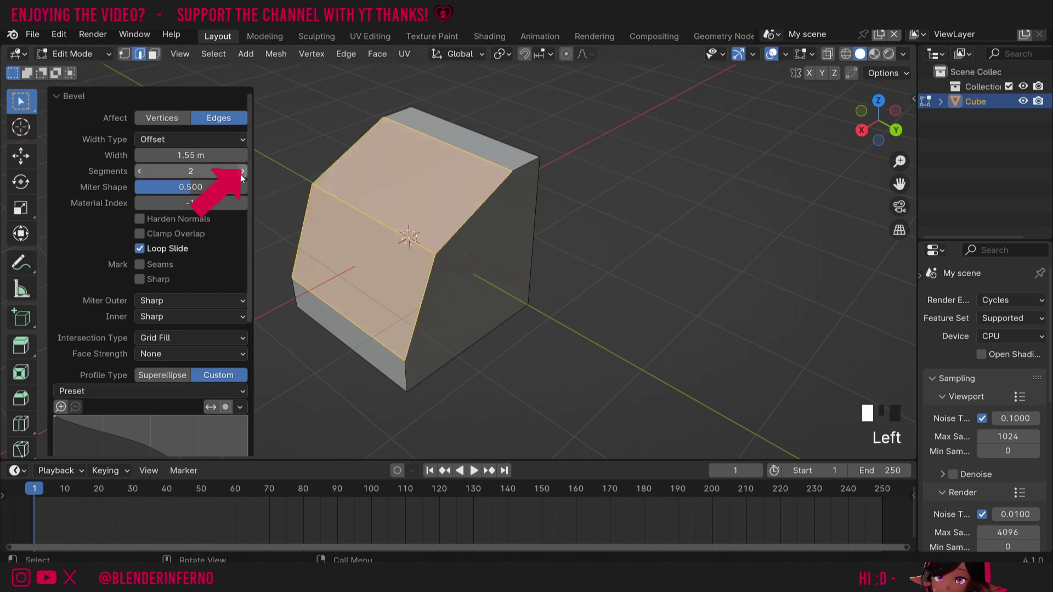
pyautogui.scroll(-8, 243, 171)
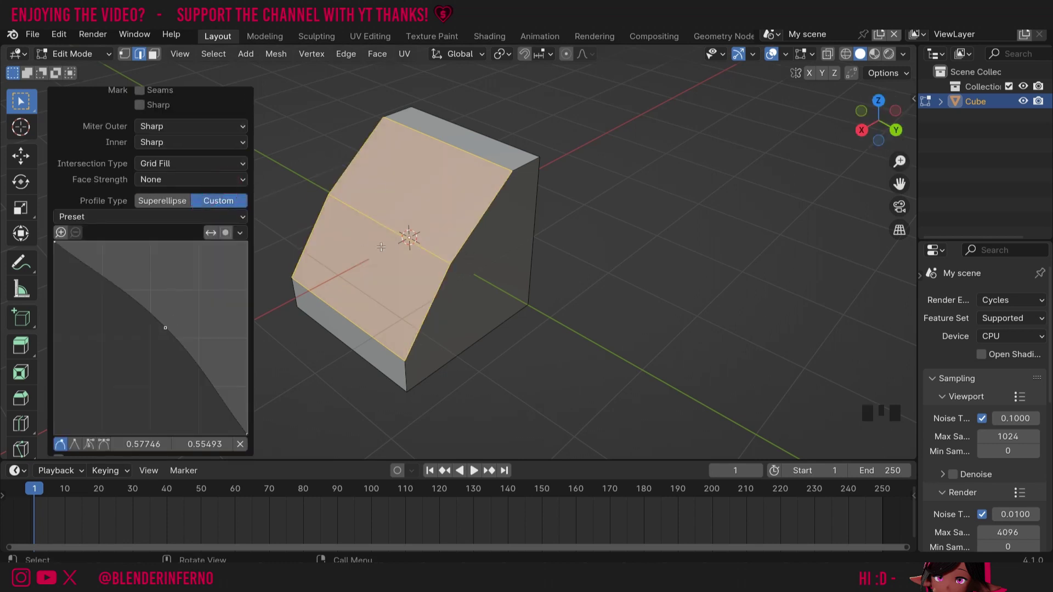
pyautogui.moveTo(872, 164); pyautogui.dragTo(445, 224)
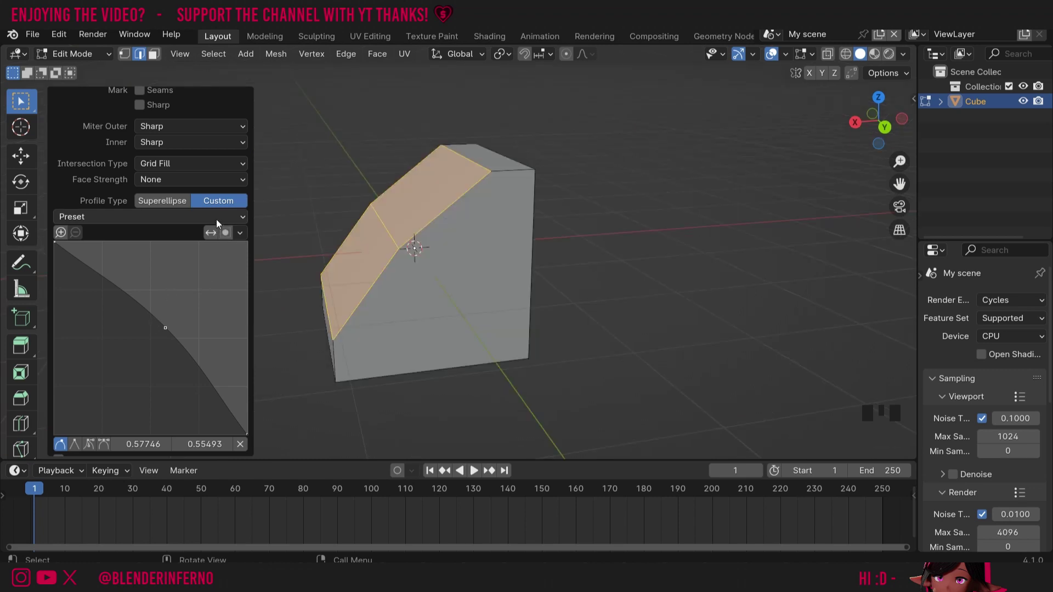
# Apply the Steps profile preset to the bevel with 20 segments
pyautogui.click(176, 215)
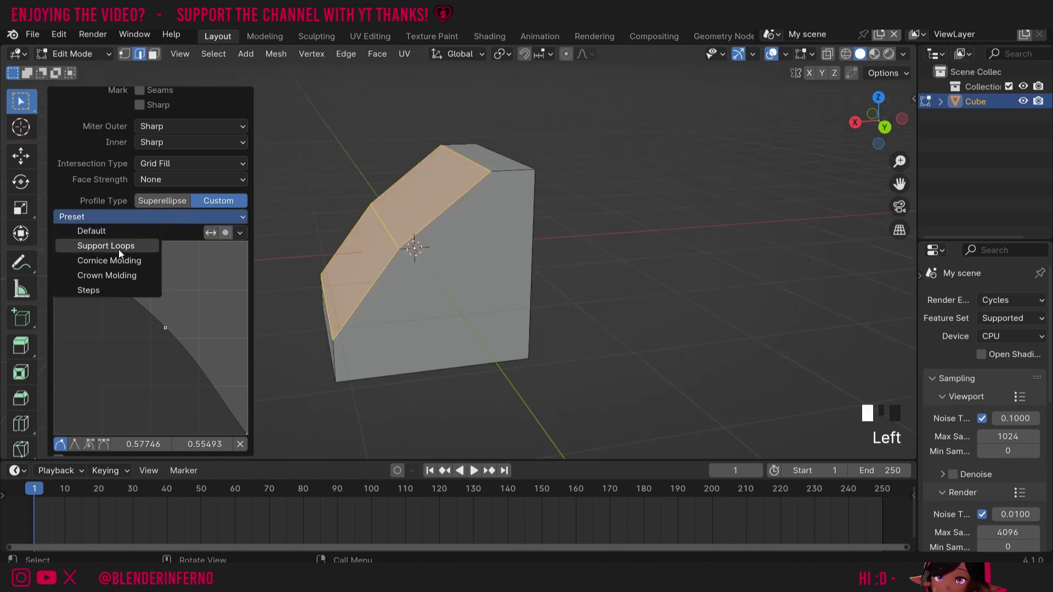
pyautogui.click(145, 232)
pyautogui.scroll(6, 139, 220)
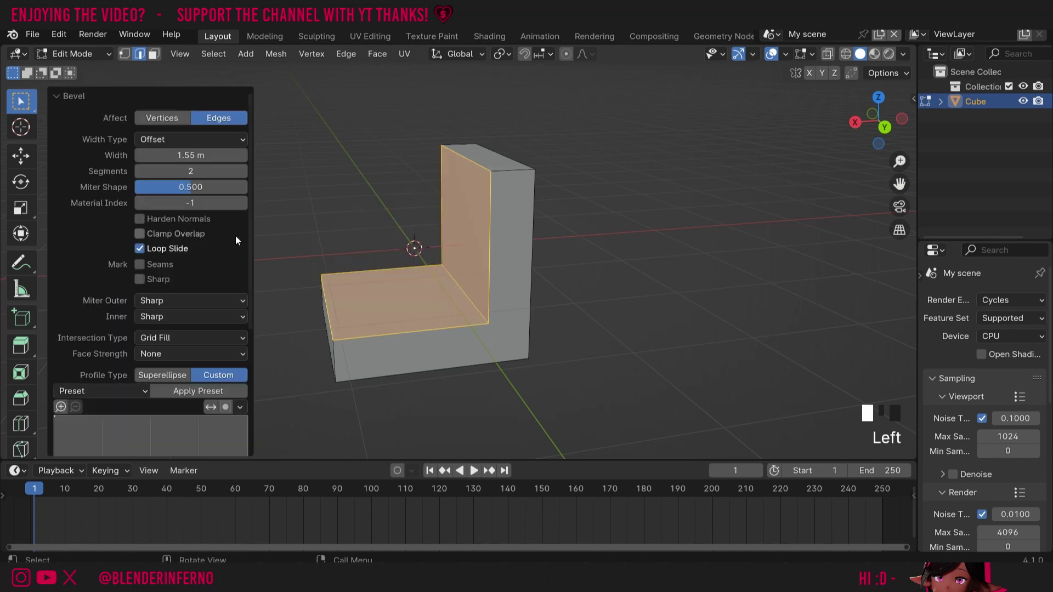
pyautogui.click(239, 173)
pyautogui.write('20')
pyautogui.press('Return')
pyautogui.scroll(-6, 109, 209)
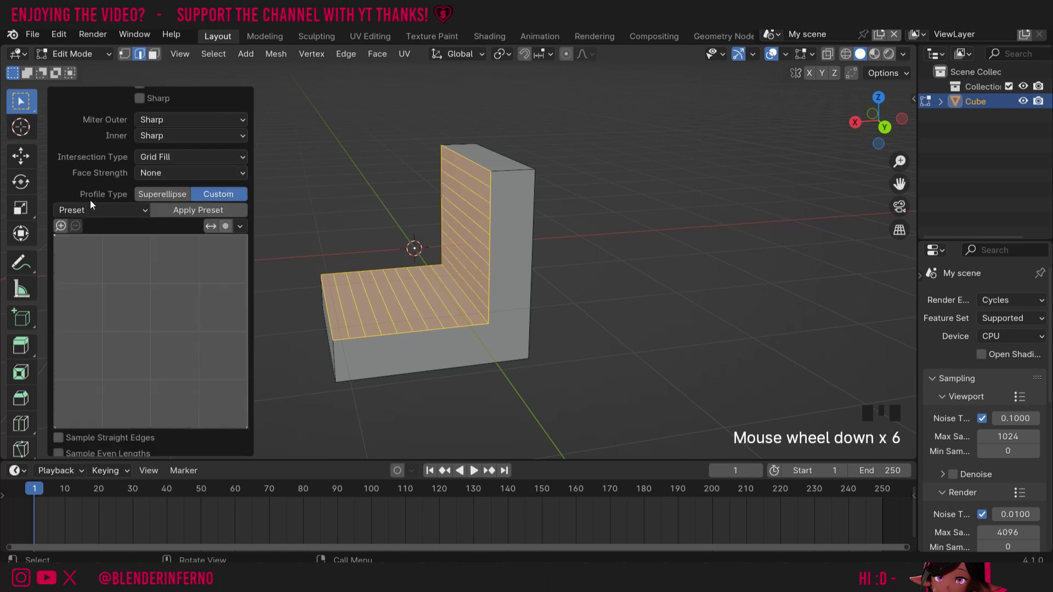
pyautogui.click(182, 212)
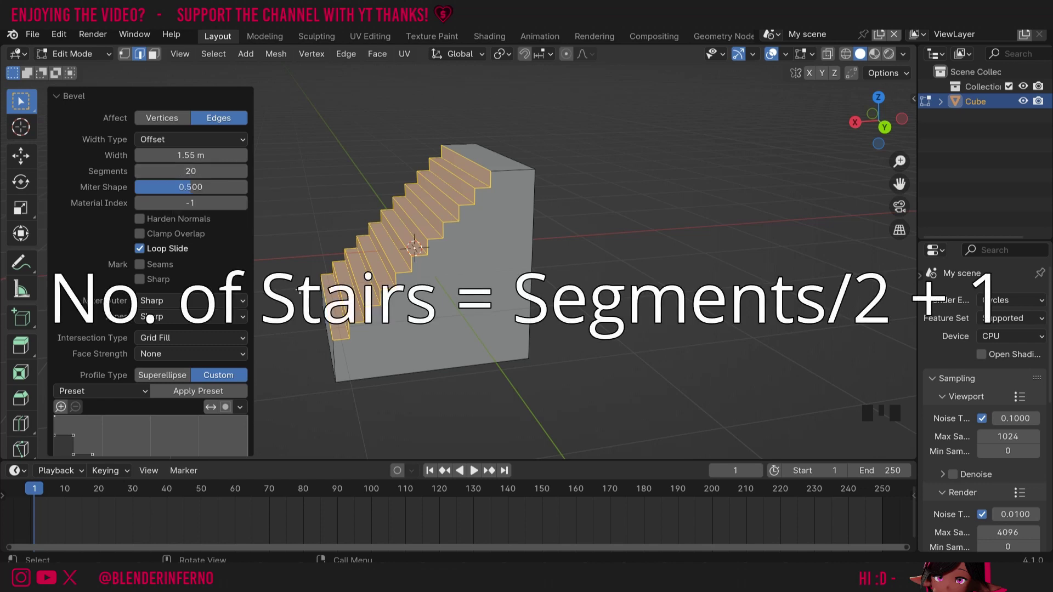
# Reduce the bevel to 10 segments, reapply the Steps preset, and deselect the edges
pyautogui.click(195, 171)
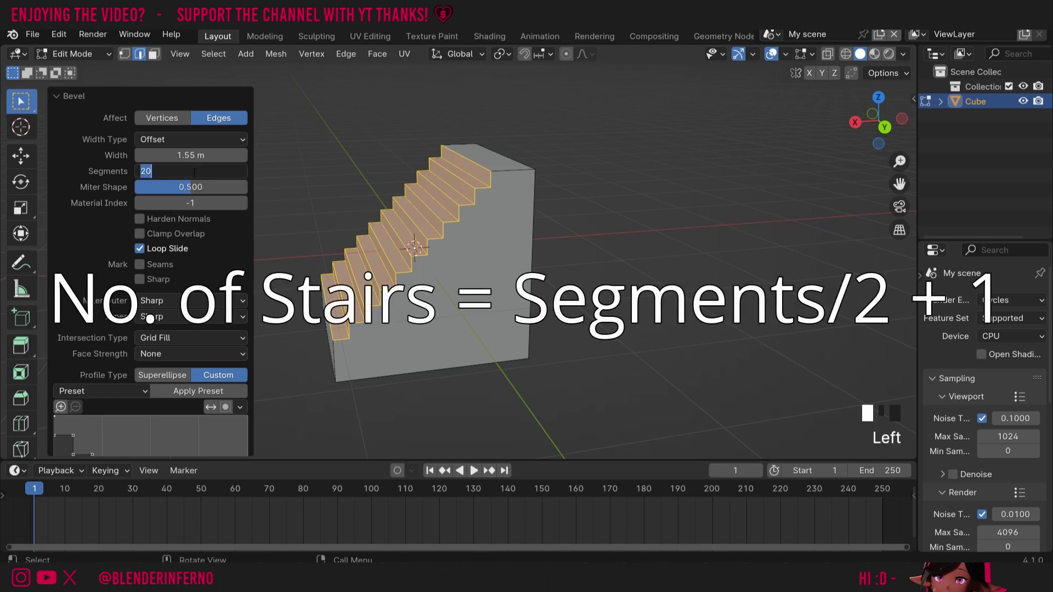
pyautogui.write('10')
pyautogui.press('Return')
pyautogui.click(186, 394)
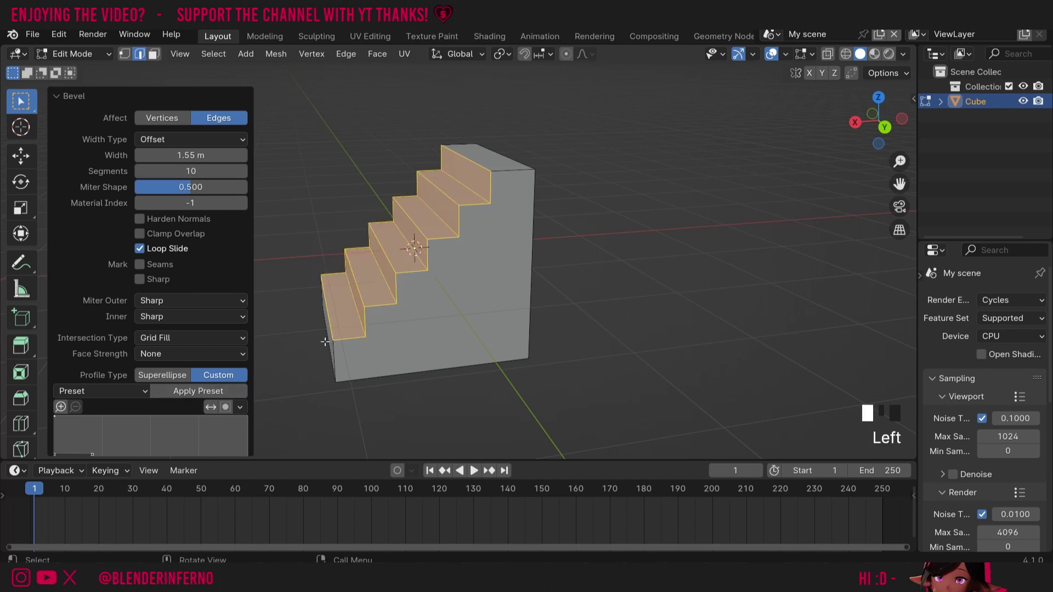
pyautogui.click(552, 372)
pyautogui.moveTo(868, 117); pyautogui.dragTo(906, 120)
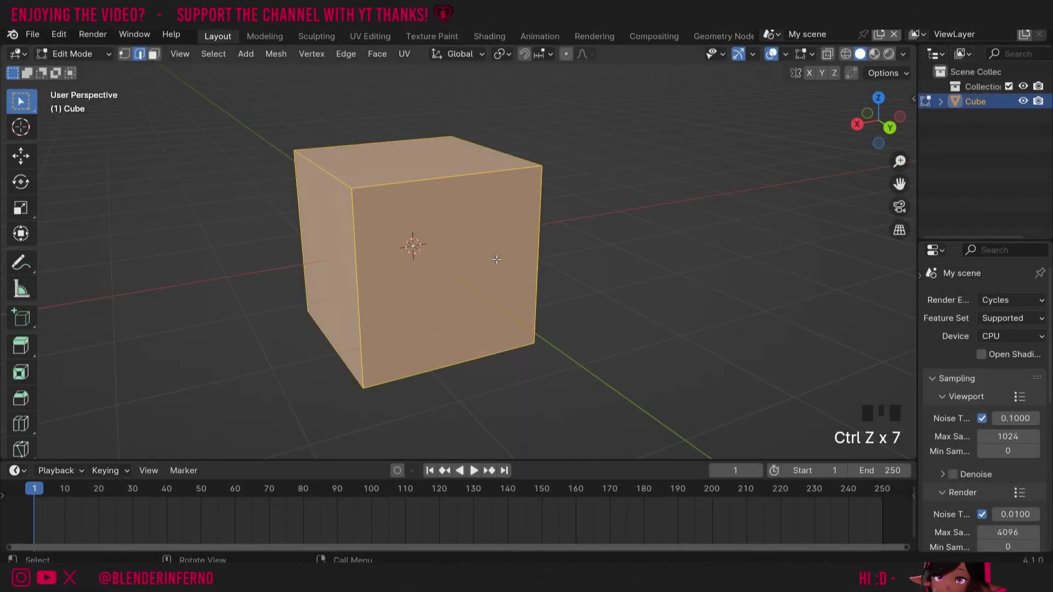
# Back in Object Mode, add a Bevel modifier to the cube with Amount 0.64 m
pyautogui.press('Tab')
pyautogui.moveTo(917, 296); pyautogui.dragTo(859, 298)
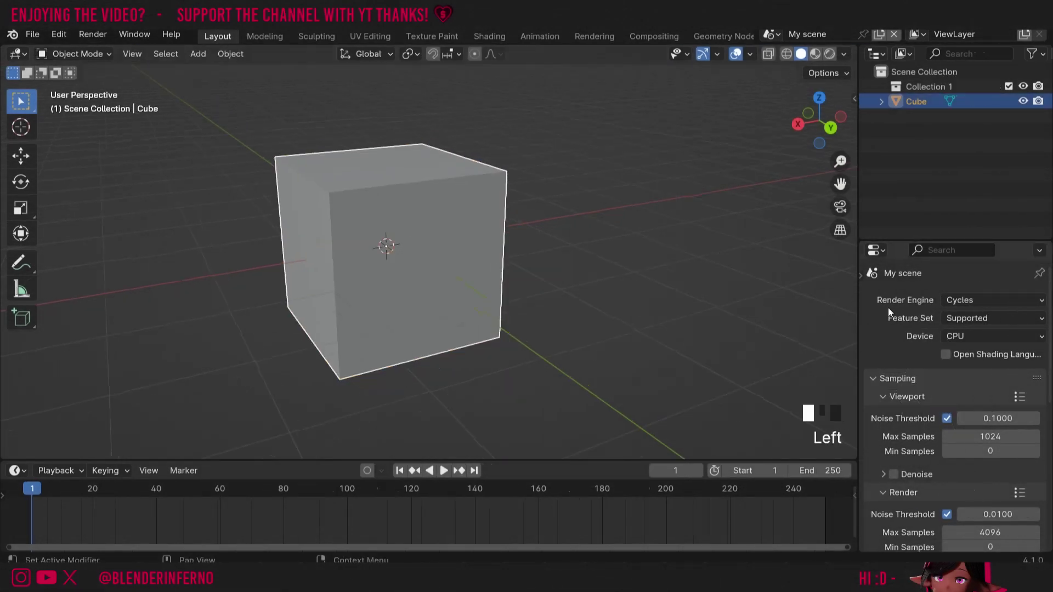
pyautogui.moveTo(861, 353); pyautogui.dragTo(878, 353)
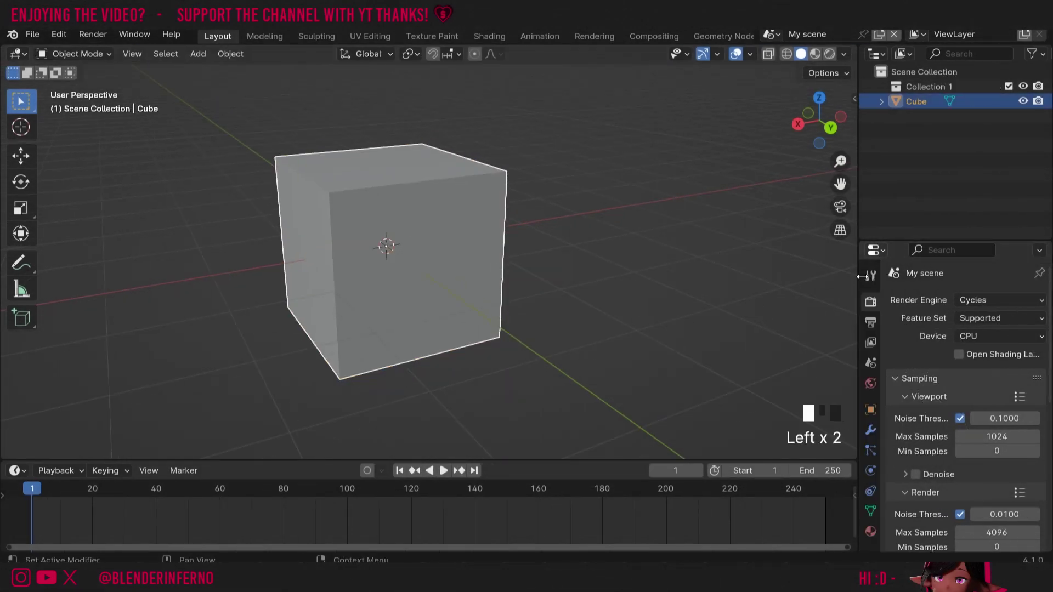
pyautogui.click(870, 431)
pyautogui.click(920, 300)
pyautogui.write('bev')
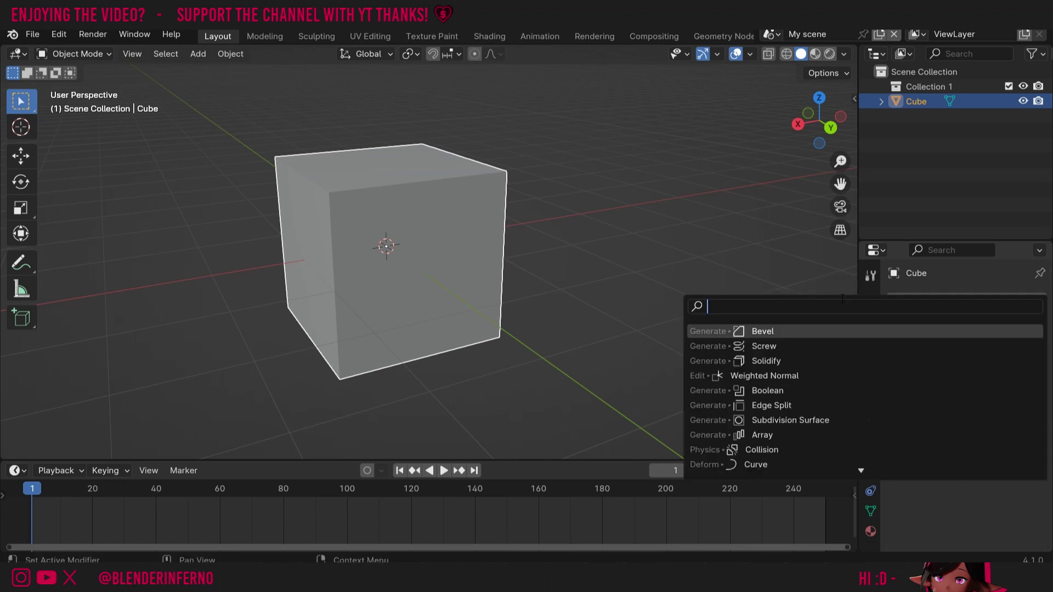
pyautogui.press('Return')
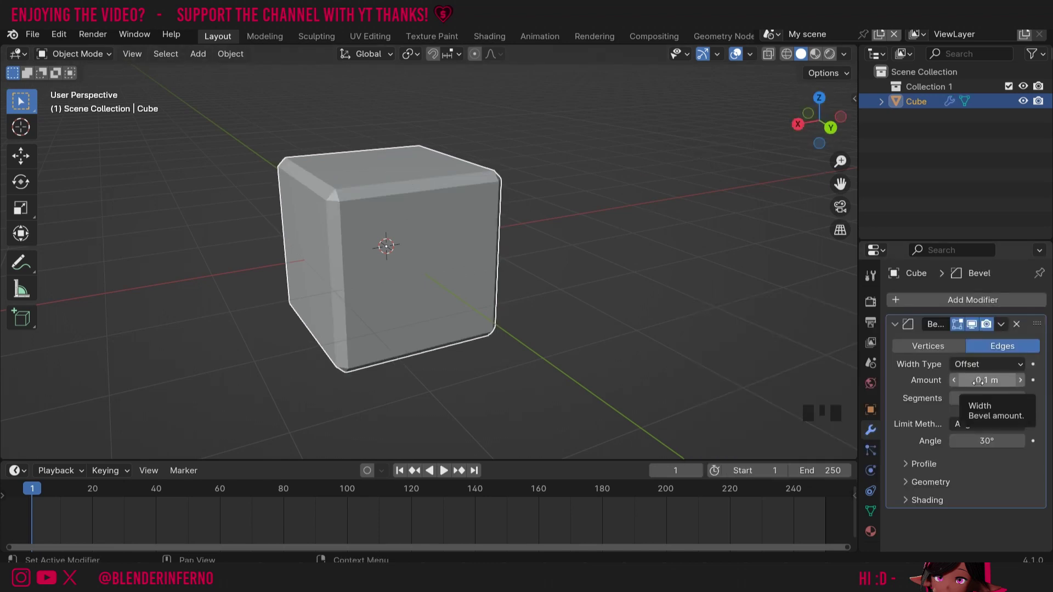
pyautogui.moveTo(978, 381); pyautogui.dragTo(1015, 382)
pyautogui.moveTo(819, 122); pyautogui.dragTo(679, 147)
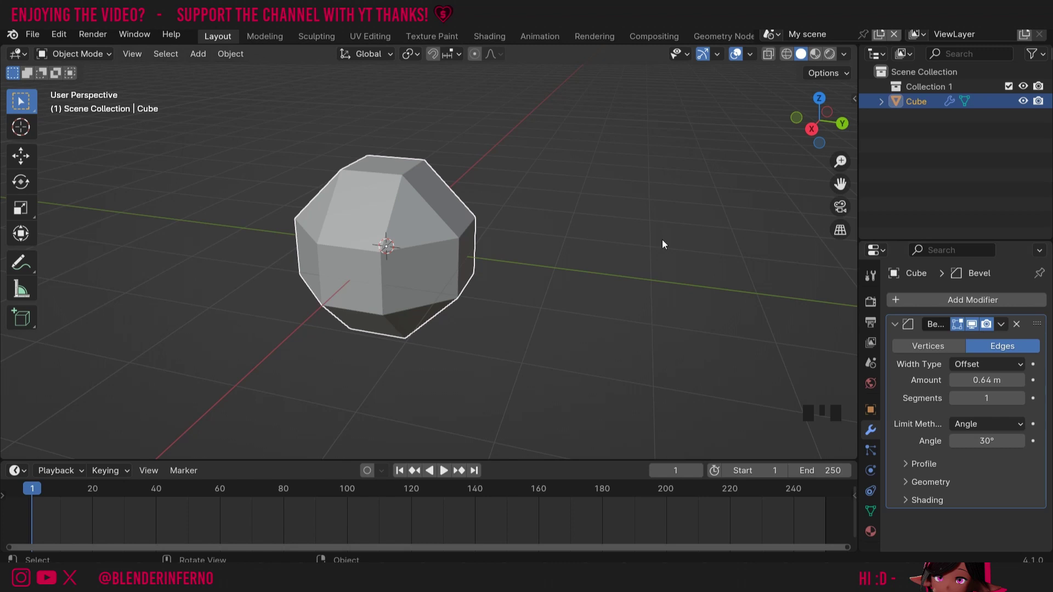
# Set one top edge's Bevel Weight to 1.00 in the sidebar, then return to Object Mode
pyautogui.press('Tab')
pyautogui.press('n')
pyautogui.click(311, 205)
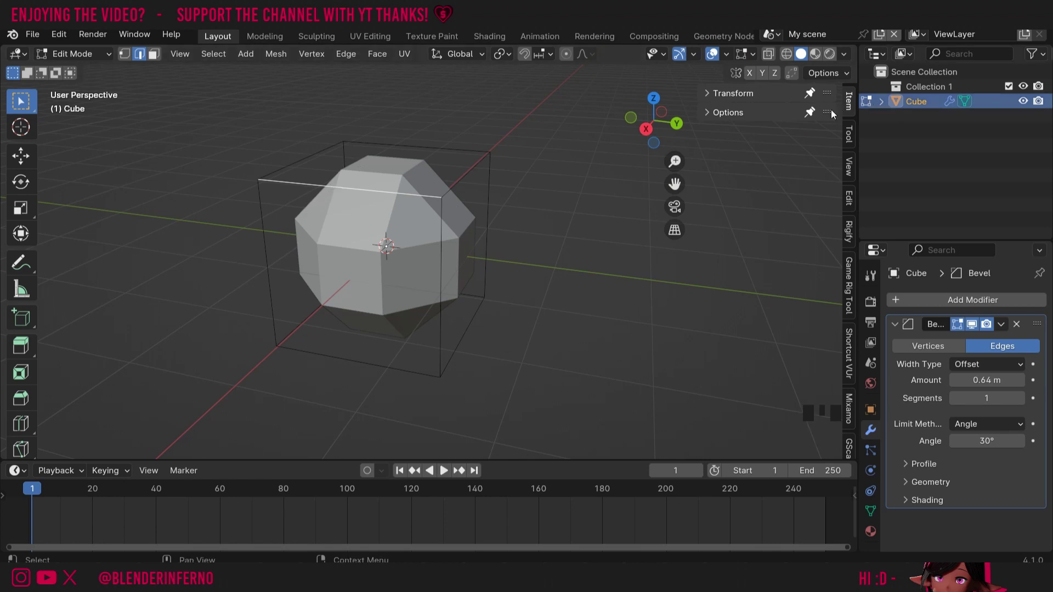
pyautogui.press('n')
pyautogui.press('n')
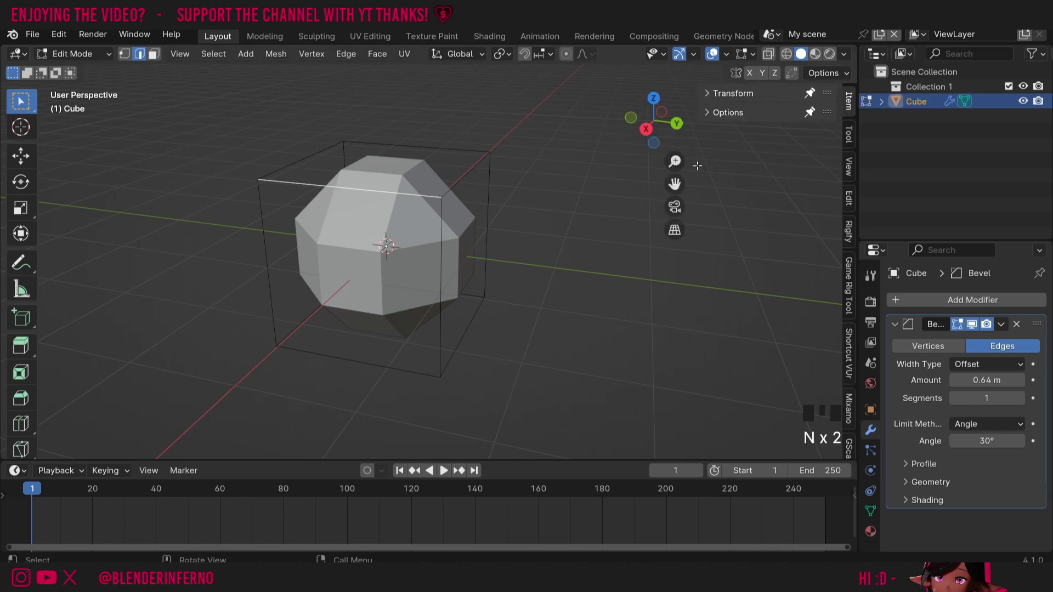
pyautogui.click(729, 93)
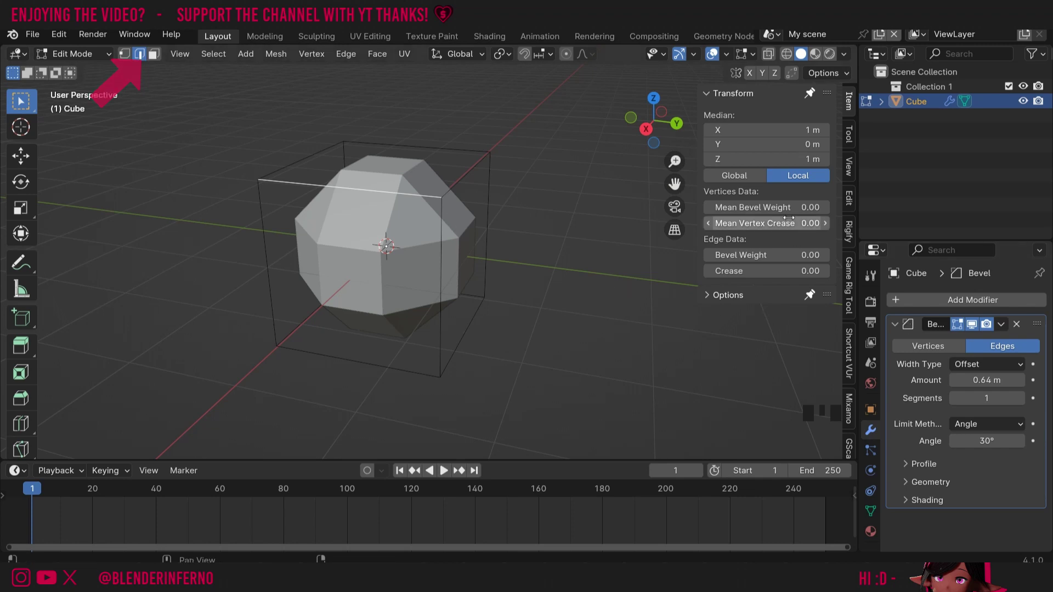
pyautogui.click(738, 254)
pyautogui.write('1')
pyautogui.click(492, 201)
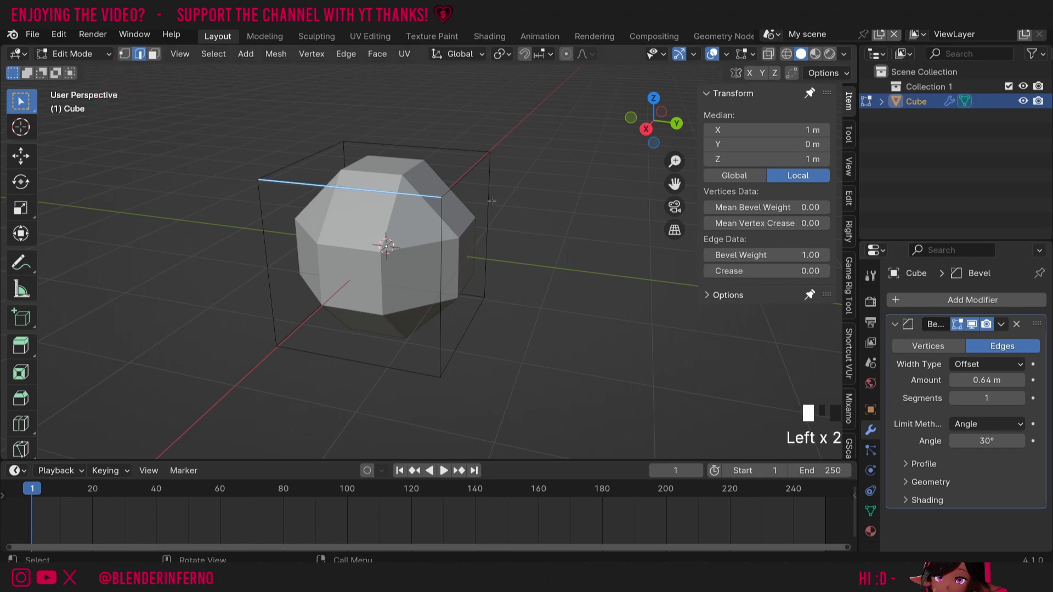
pyautogui.press('Tab')
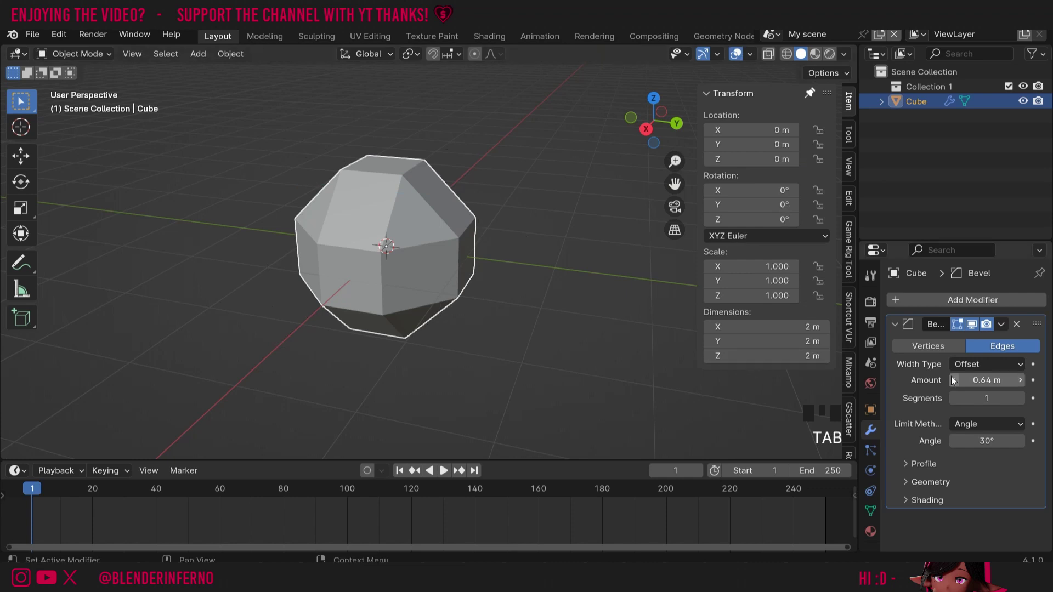
pyautogui.click(966, 424)
# Limit the Bevel modifier to Weight and widen its Amount to 1.63 m
pyautogui.click(955, 473)
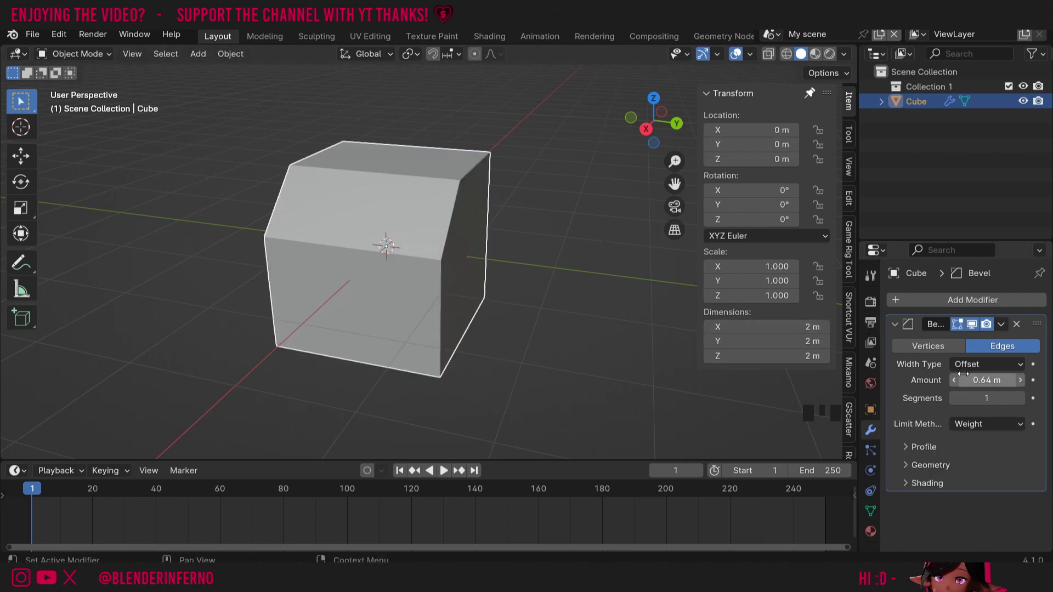
pyautogui.moveTo(986, 380); pyautogui.dragTo(1031, 380)
pyautogui.moveTo(543, 296); pyautogui.dragTo(569, 295, button='middle')
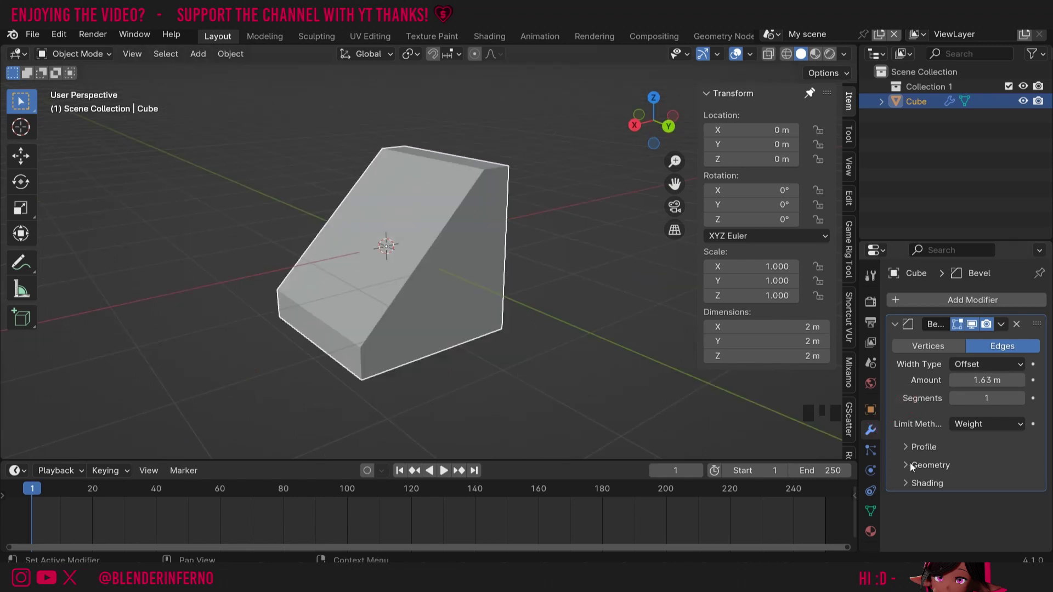
# Give the modifier a Custom profile with the Steps preset rebuilt at 15 segments
pyautogui.click(906, 447)
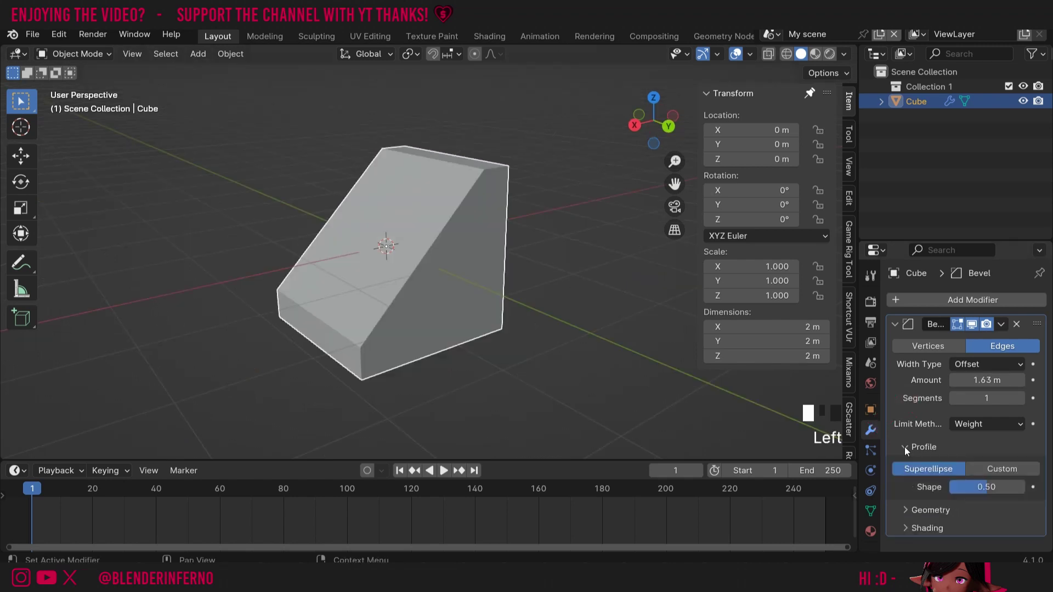
pyautogui.click(988, 470)
pyautogui.scroll(-7, 965, 394)
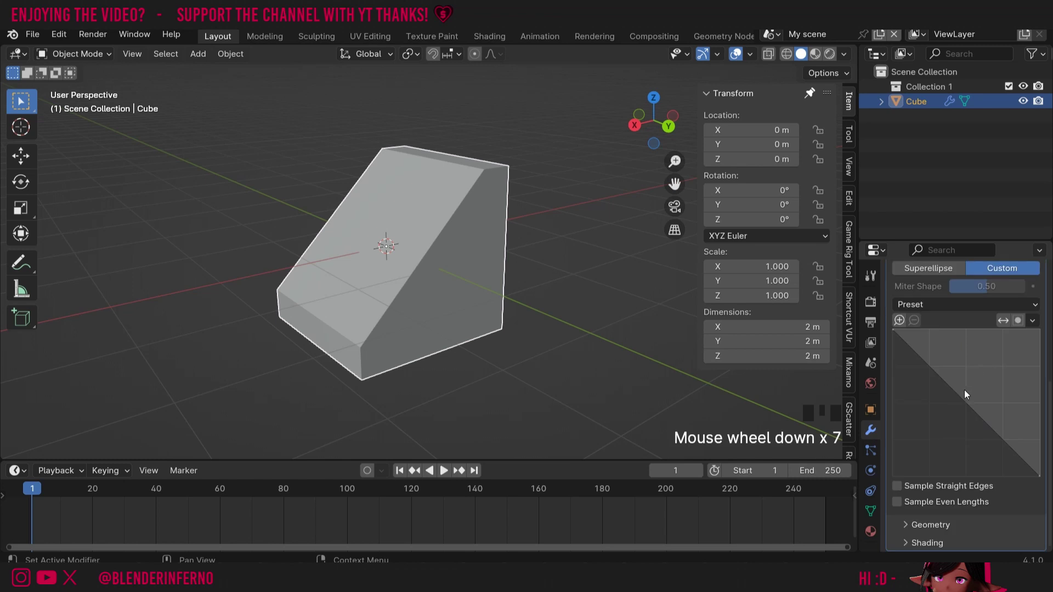
pyautogui.click(937, 305)
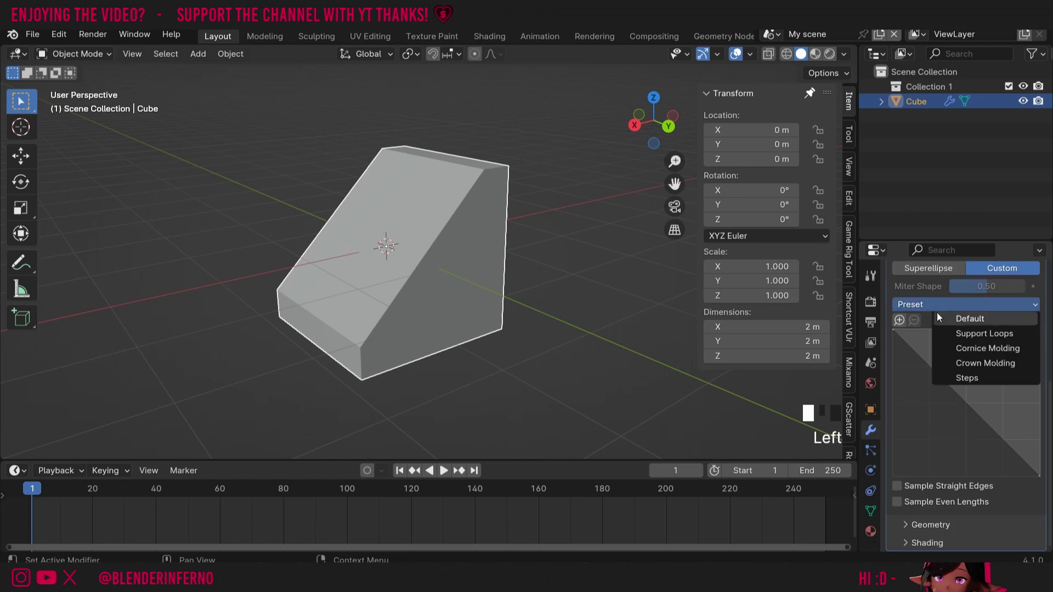
pyautogui.click(967, 379)
pyautogui.click(1018, 368)
pyautogui.click(983, 366)
pyautogui.write('15')
pyautogui.click(995, 474)
pyautogui.moveTo(653, 121); pyautogui.dragTo(636, 123)
pyautogui.scroll(-3, 1000, 413)
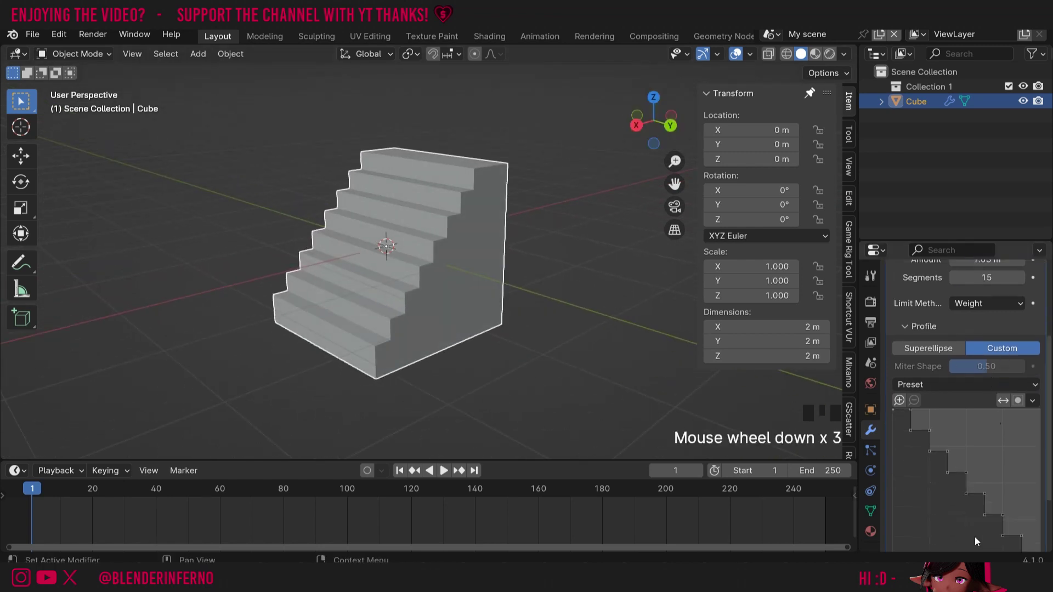
# Remove the Bevel modifier, then undo to restore the staircase
pyautogui.press('Tab')
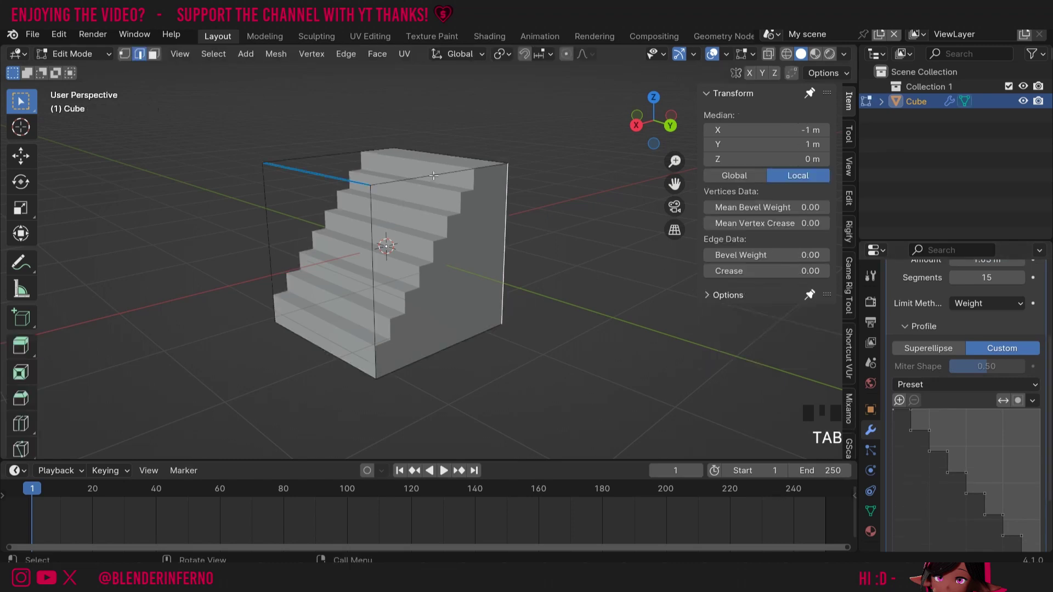
pyautogui.press('Tab')
pyautogui.press('Tab')
pyautogui.press('Tab')
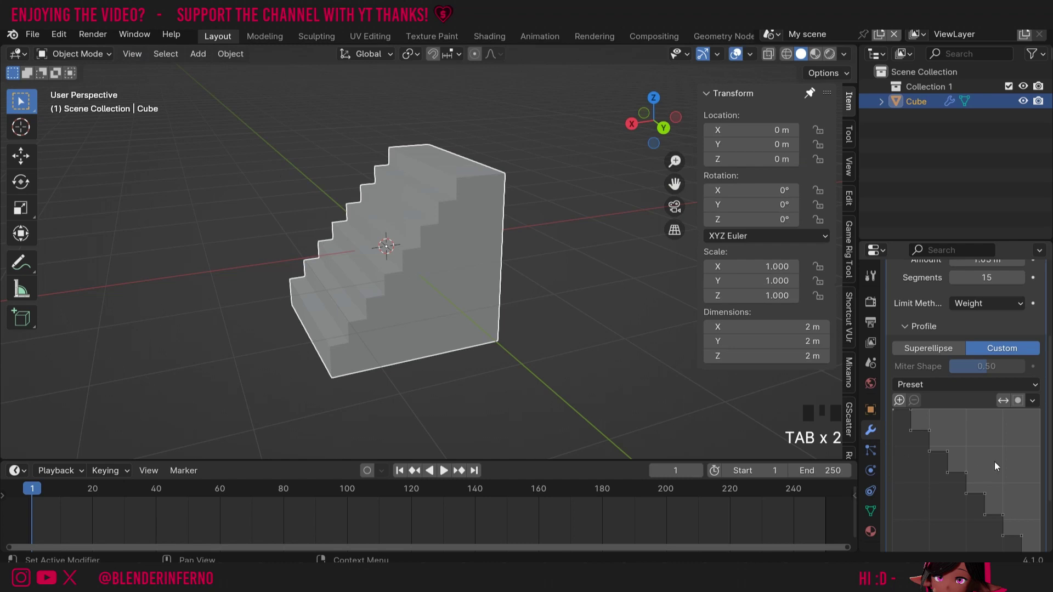
pyautogui.scroll(7, 995, 462)
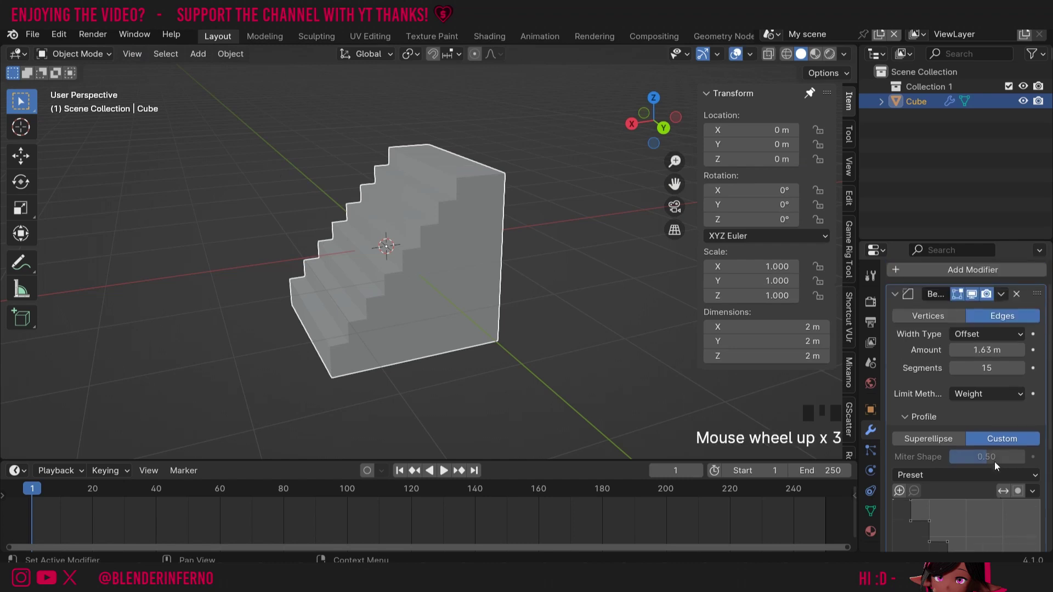
pyautogui.moveTo(653, 121); pyautogui.dragTo(614, 284)
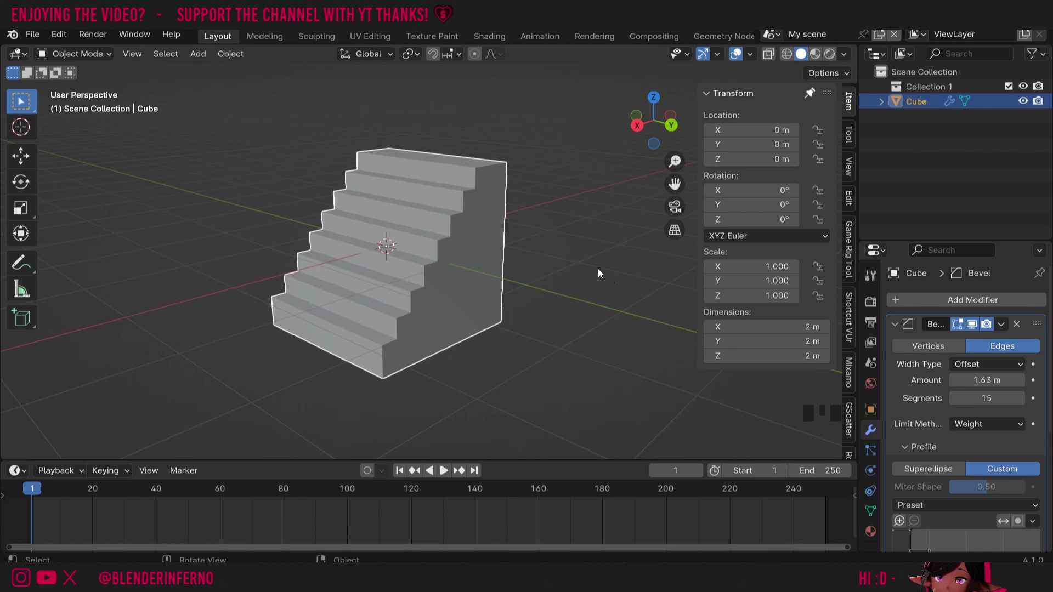
pyautogui.click(1016, 326)
pyautogui.press('Tab')
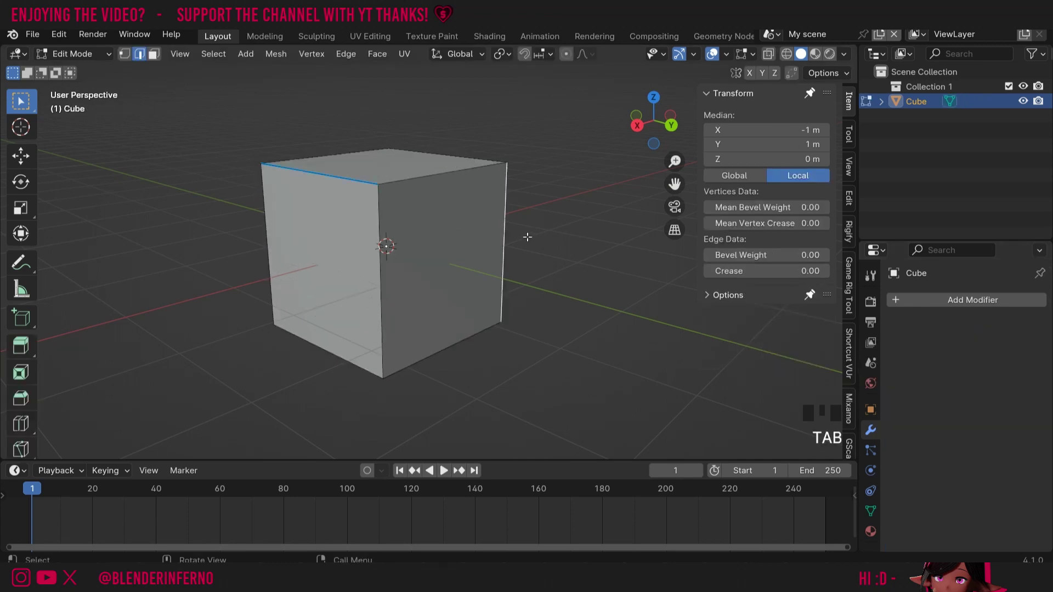
pyautogui.hotkey('ctrl', 'z')
pyautogui.hotkey('ctrl', 'z')
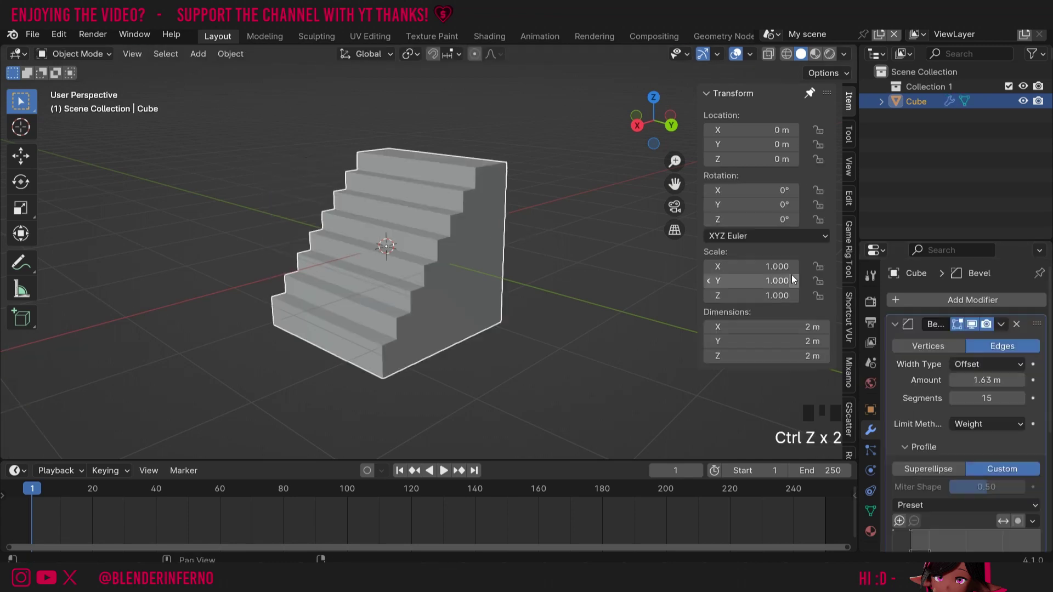
# Apply the Bevel modifier permanently and enter Edit Mode to inspect the stair geometry
pyautogui.click(1002, 325)
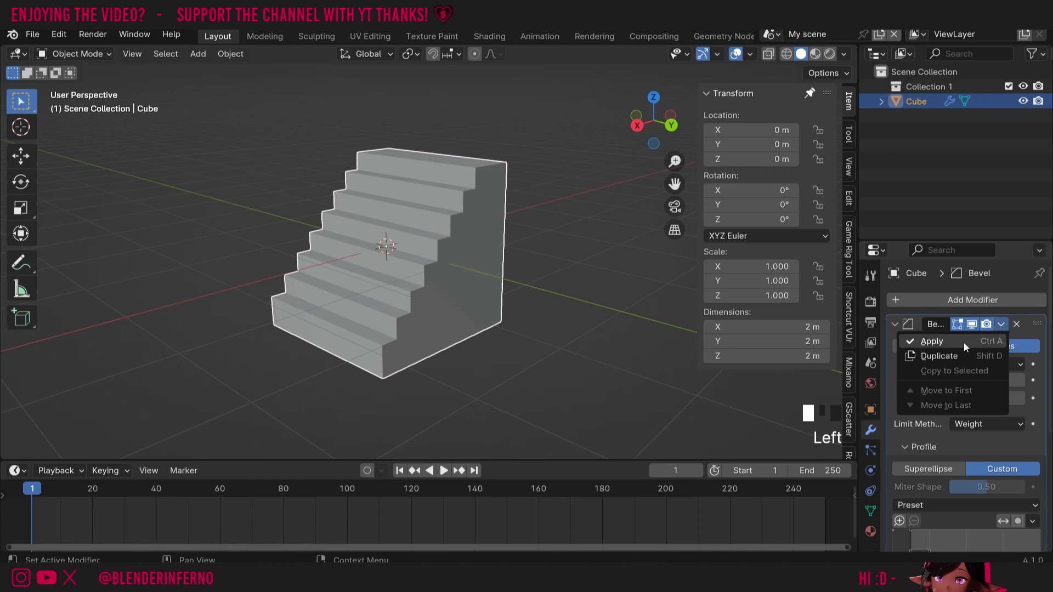
pyautogui.click(933, 341)
pyautogui.press('Tab')
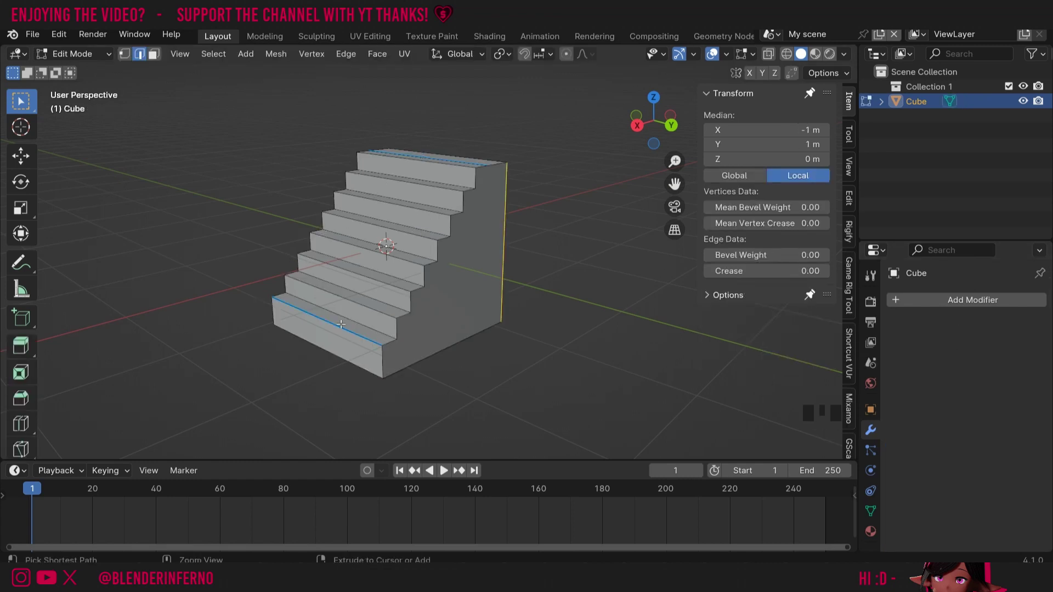
# Undo the apply, restoring the live 1.63 m, 15-segment Bevel modifier in Object Mode
pyautogui.hotkey('ctrl', 'z')
pyautogui.hotkey('ctrl', 'z')
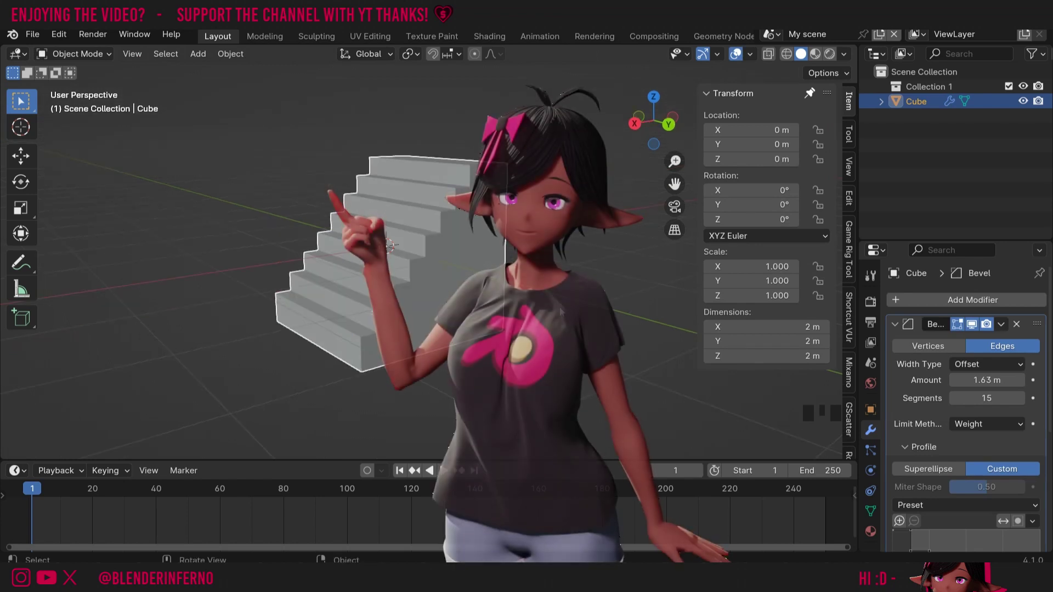